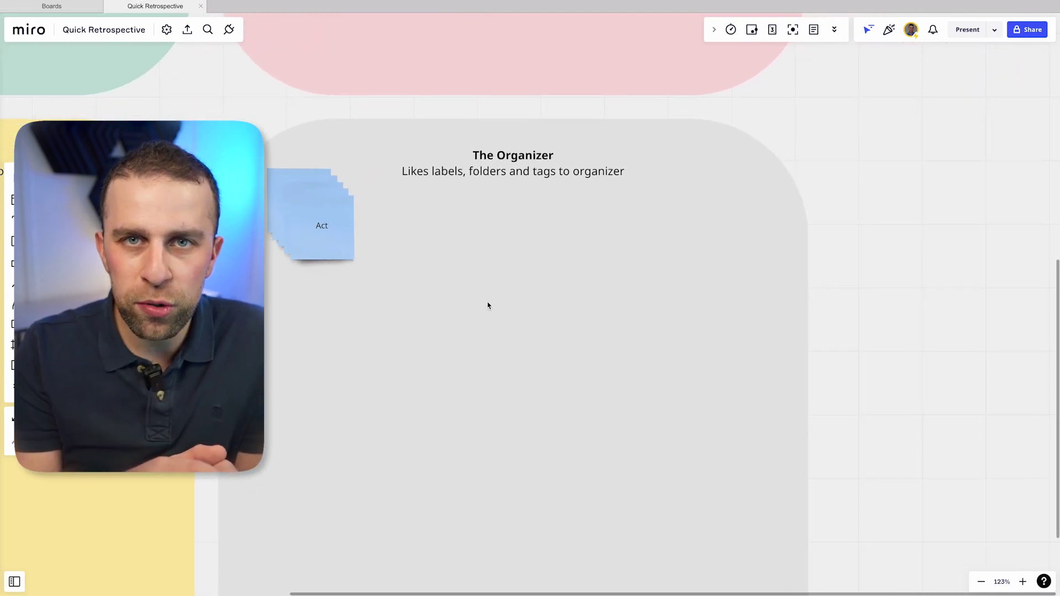
- Place a blue sticky note in The Organizer and label it Evernote
drag(321, 227, 656, 240)
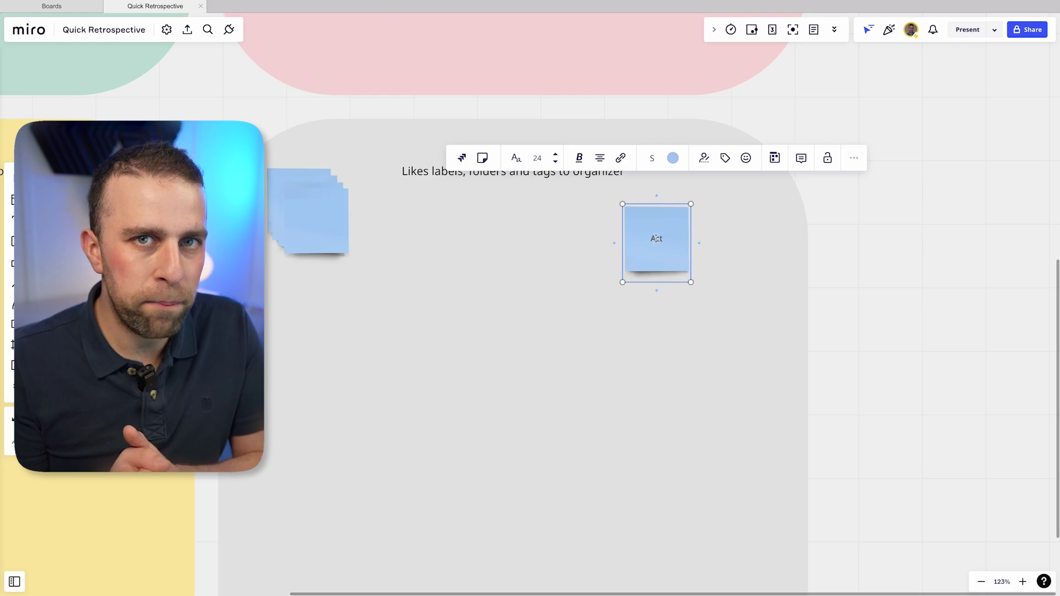
click(717, 282)
drag(663, 247, 667, 299)
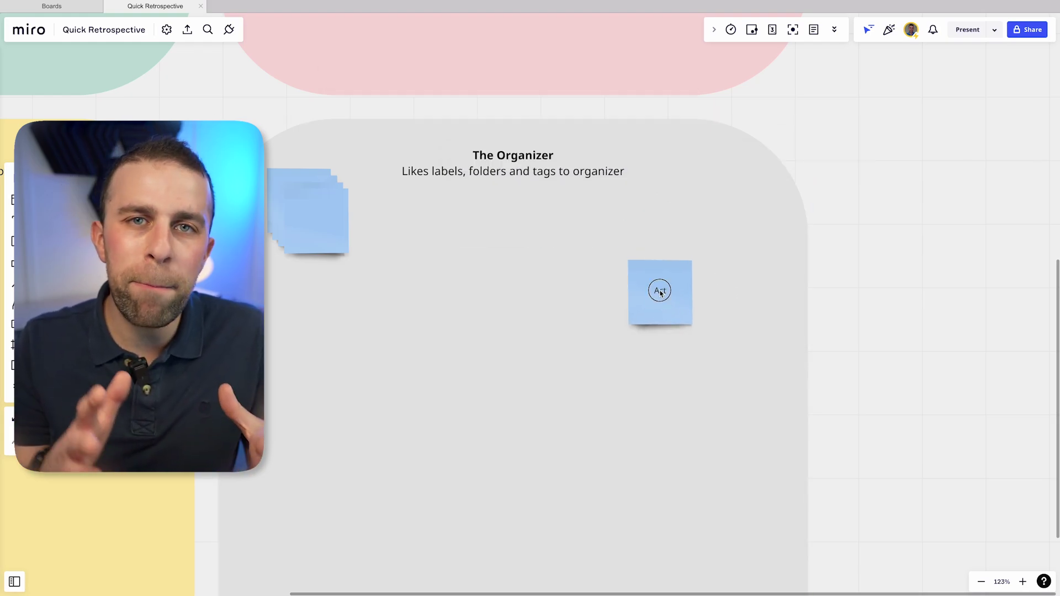
double_click(661, 291)
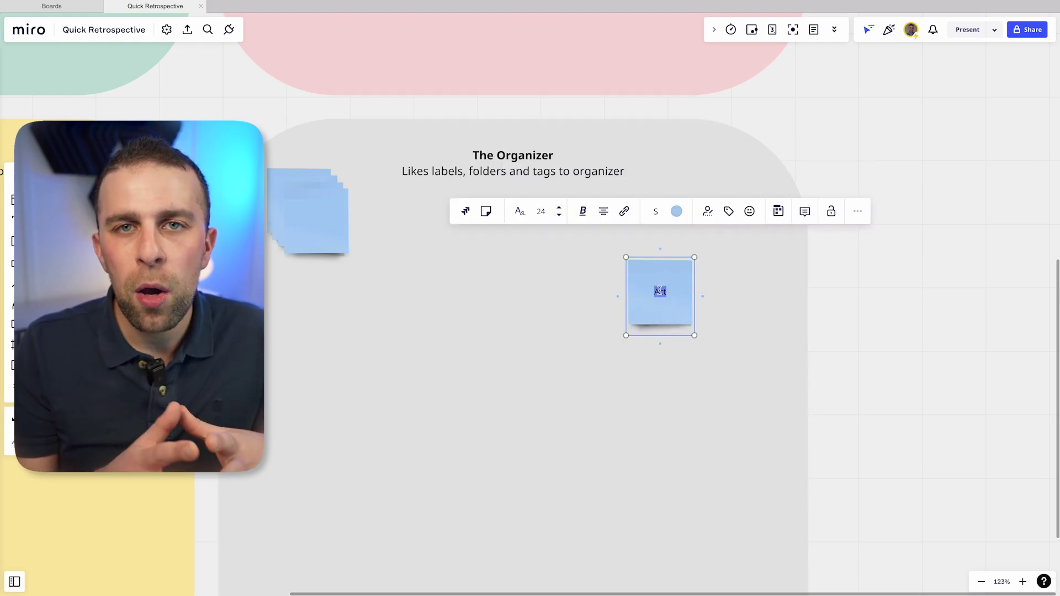
text(Evernote)
click(579, 406)
- Add a second sticky note beside Evernote, then discard it while still empty
drag(313, 217, 548, 288)
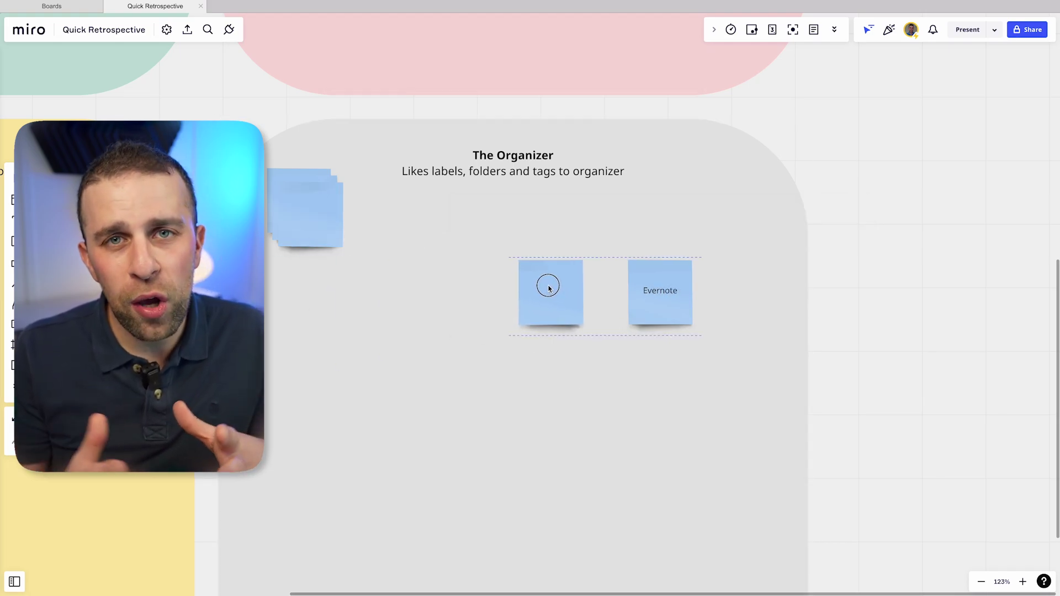
double_click(544, 288)
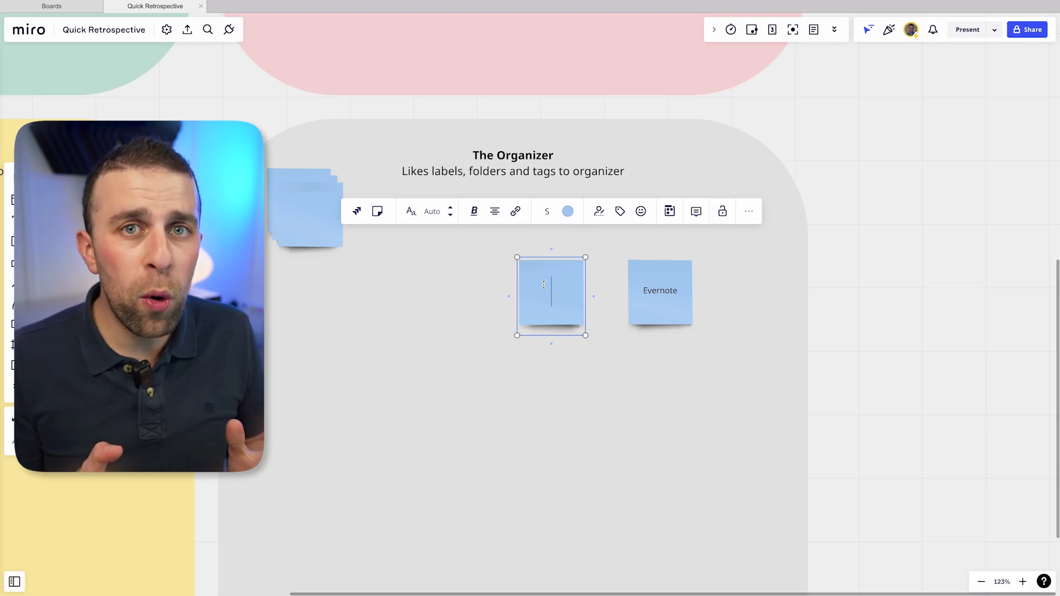
click(558, 356)
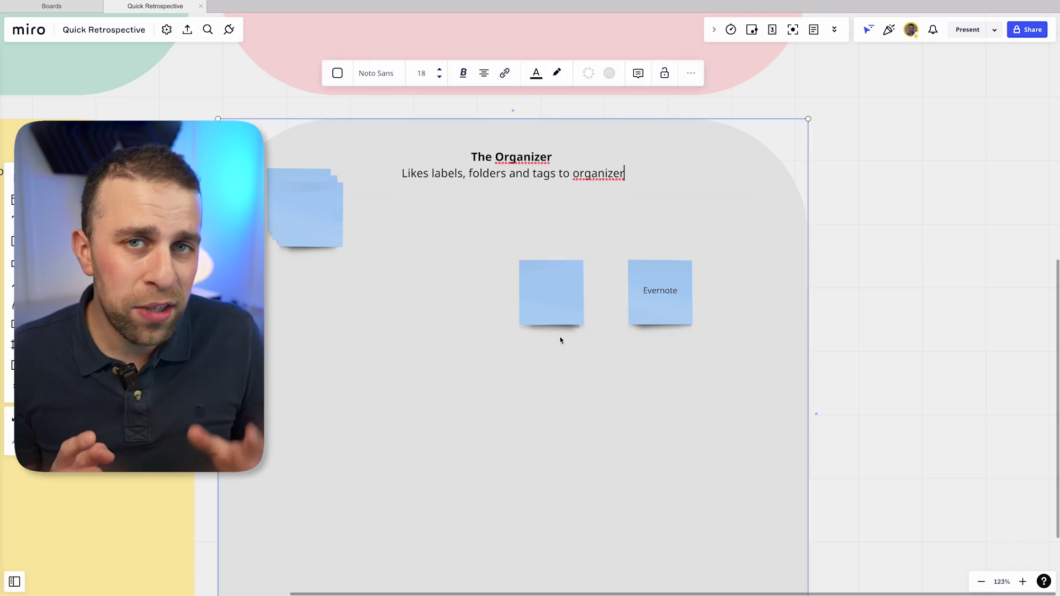
click(560, 338)
- Duplicate the Evernote note to its left and rename the copy Bear Notes
click(656, 309)
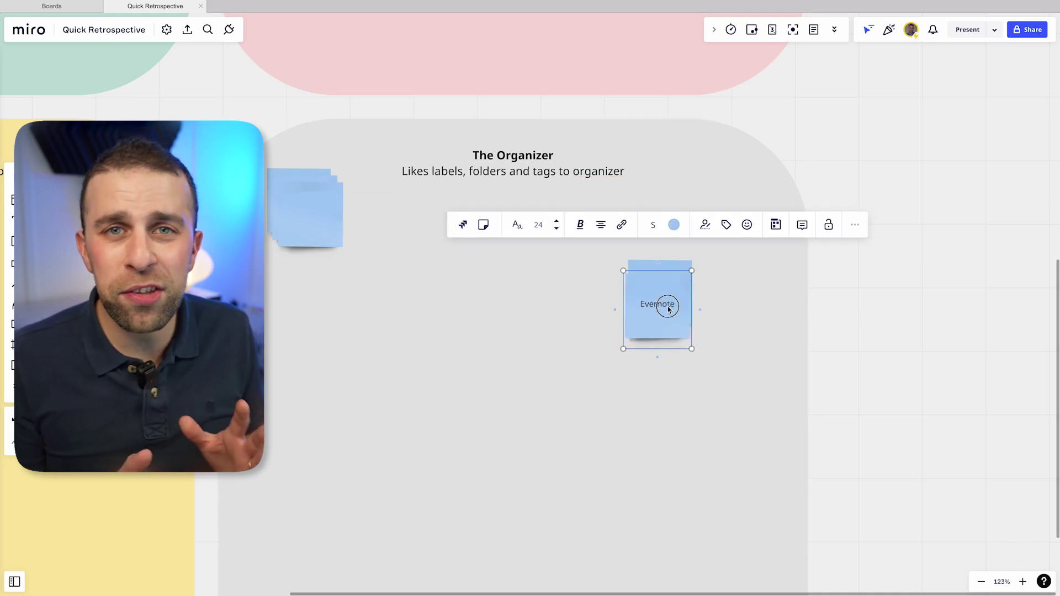
drag(657, 310, 431, 305)
double_click(430, 300)
text(Bear Notes)
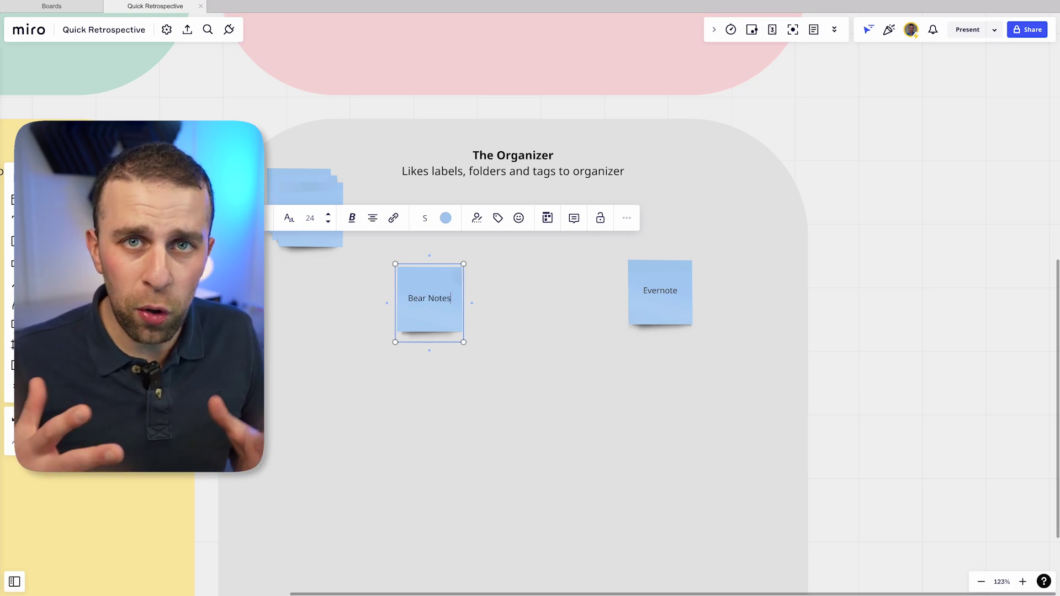
click(464, 327)
- Duplicate Bear Notes into the middle as OneNote, aligning the three notes in a row
click(431, 303)
drag(430, 305, 521, 310)
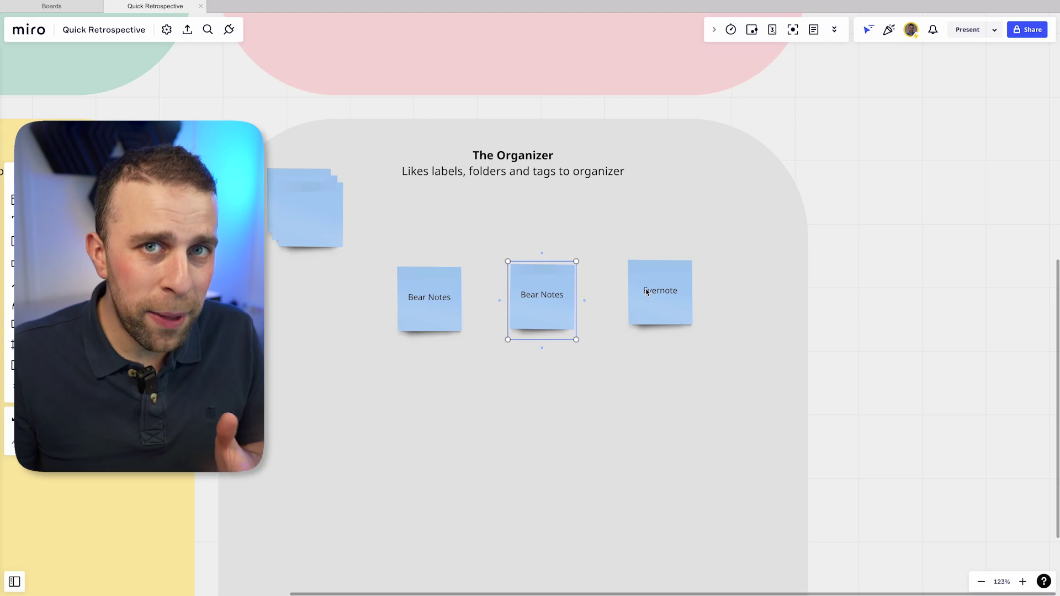
drag(646, 301, 646, 296)
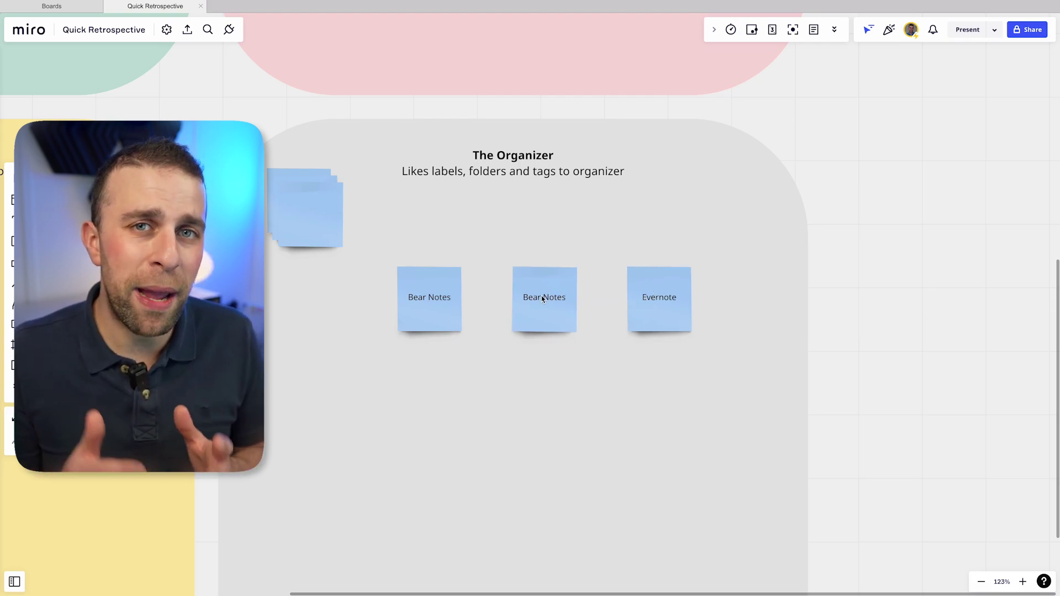
double_click(543, 299)
text(Note)
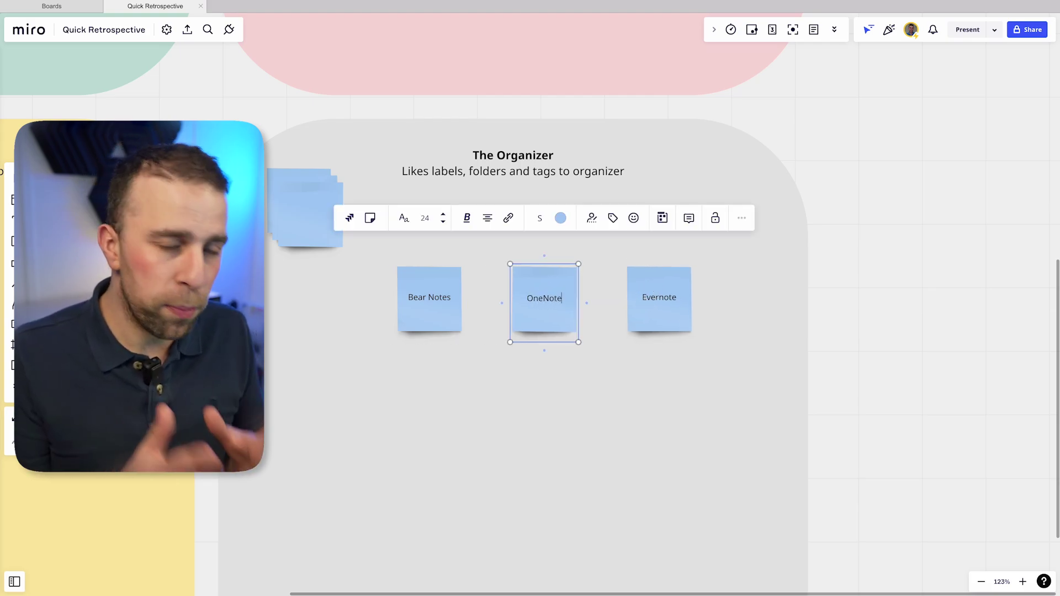
click(550, 426)
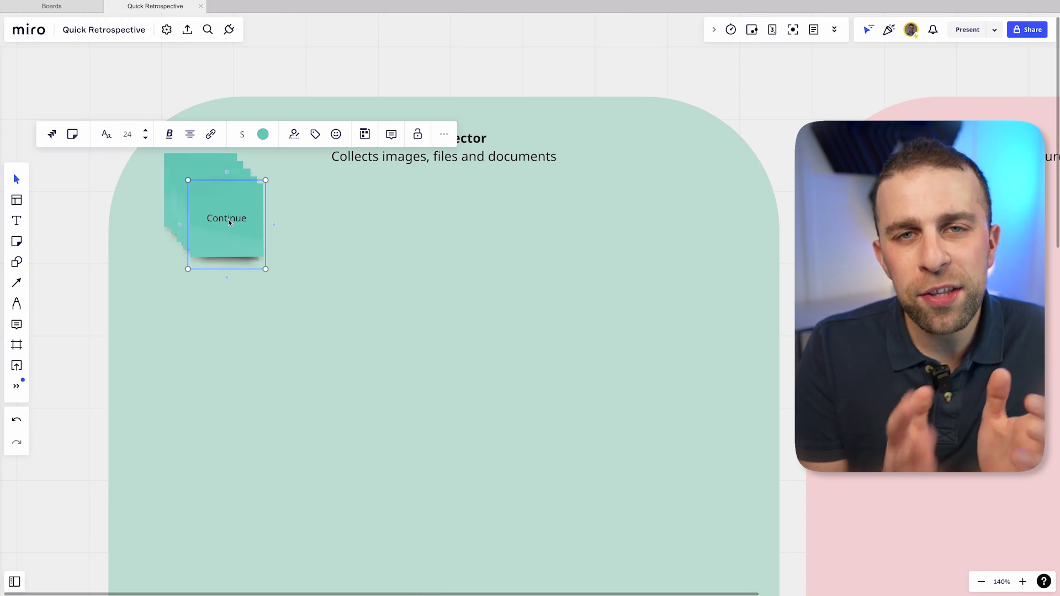
- Create the first Collector row of green notes: MyMind, Google Keep and Miro (teams)
drag(226, 229, 353, 271)
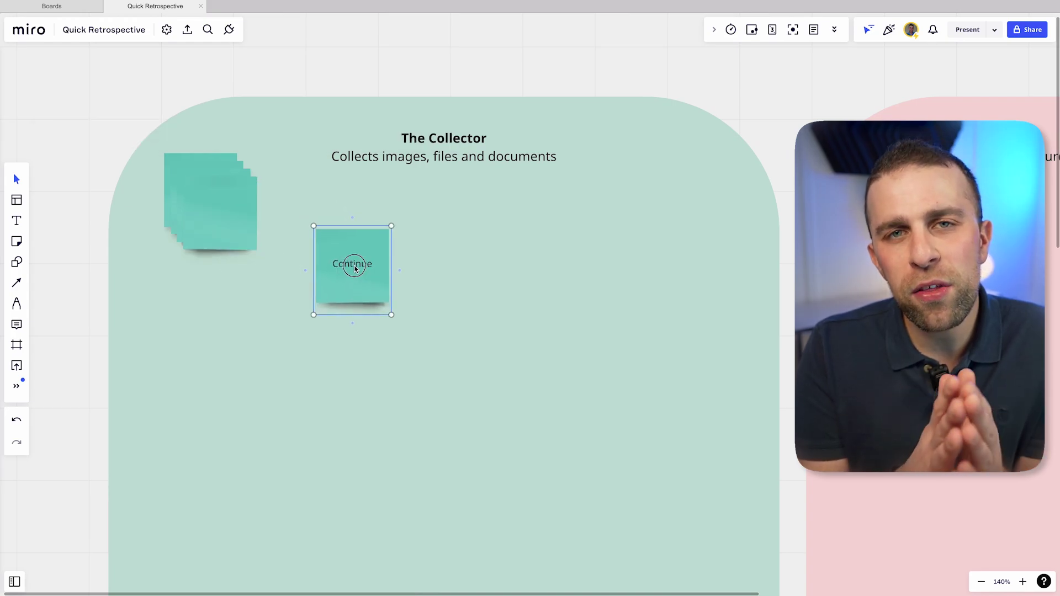
text(MyMind)
click(428, 293)
click(356, 273)
drag(356, 273, 484, 276)
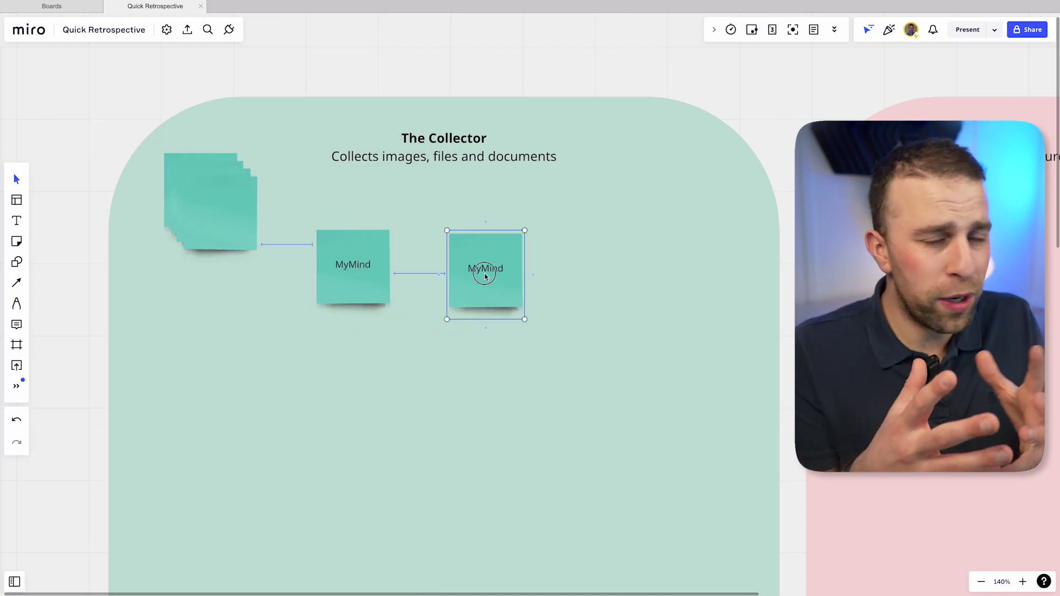
double_click(484, 276)
text(Google Keep)
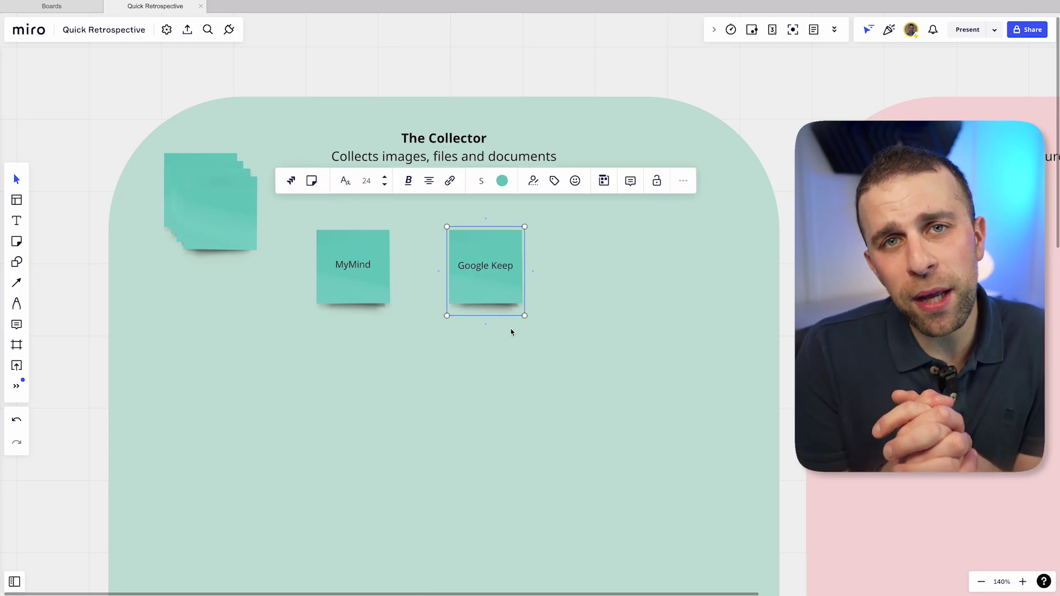
click(514, 327)
click(489, 281)
drag(489, 281, 619, 272)
double_click(621, 267)
text(Miro (teams))
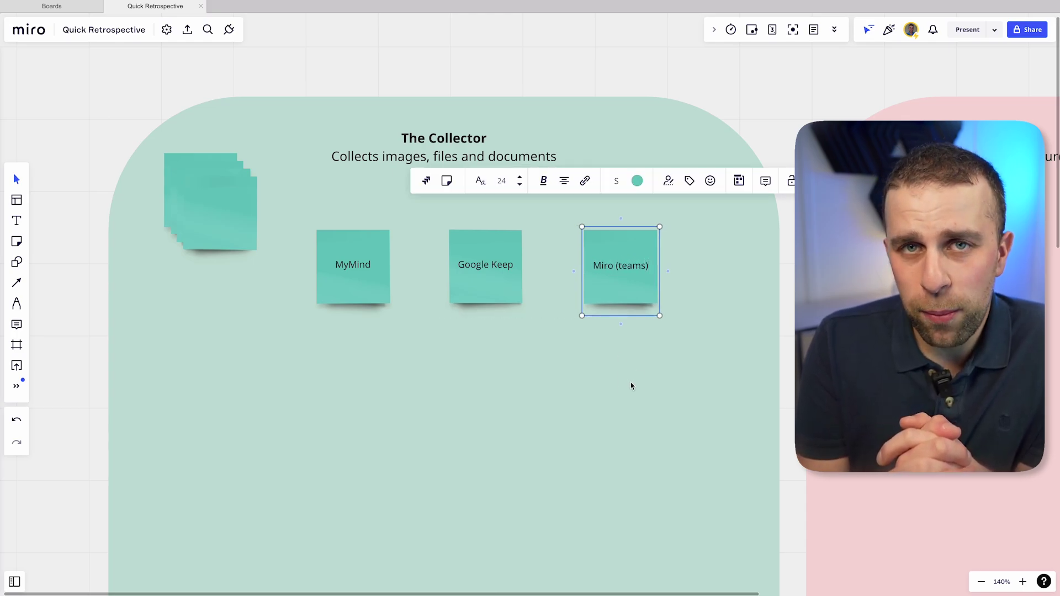
click(629, 381)
- Add a second row of MindNode, Evernote and GoodNotes notes, duplicating GoodNotes below
drag(621, 273, 358, 398)
double_click(351, 389)
text(MindNode)
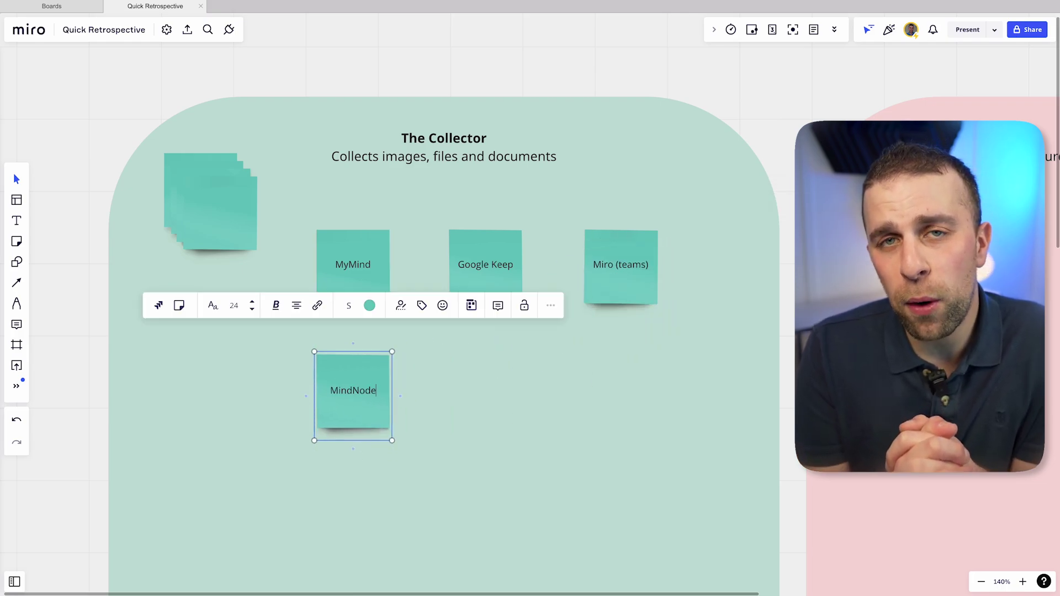
click(440, 417)
click(356, 396)
drag(356, 395, 489, 398)
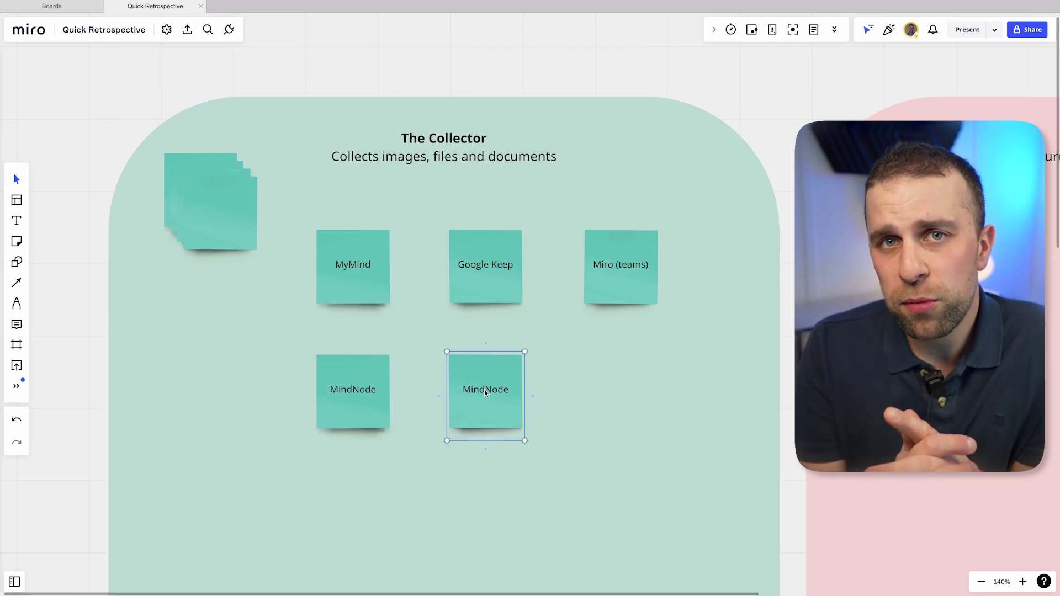
double_click(485, 393)
text(Evernote)
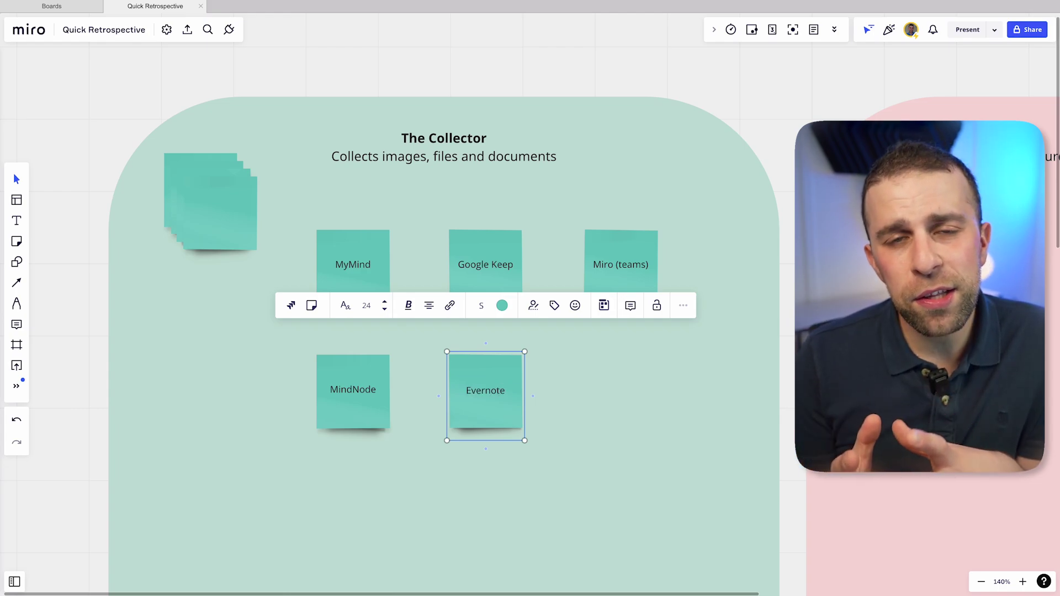
click(504, 390)
drag(493, 390, 632, 401)
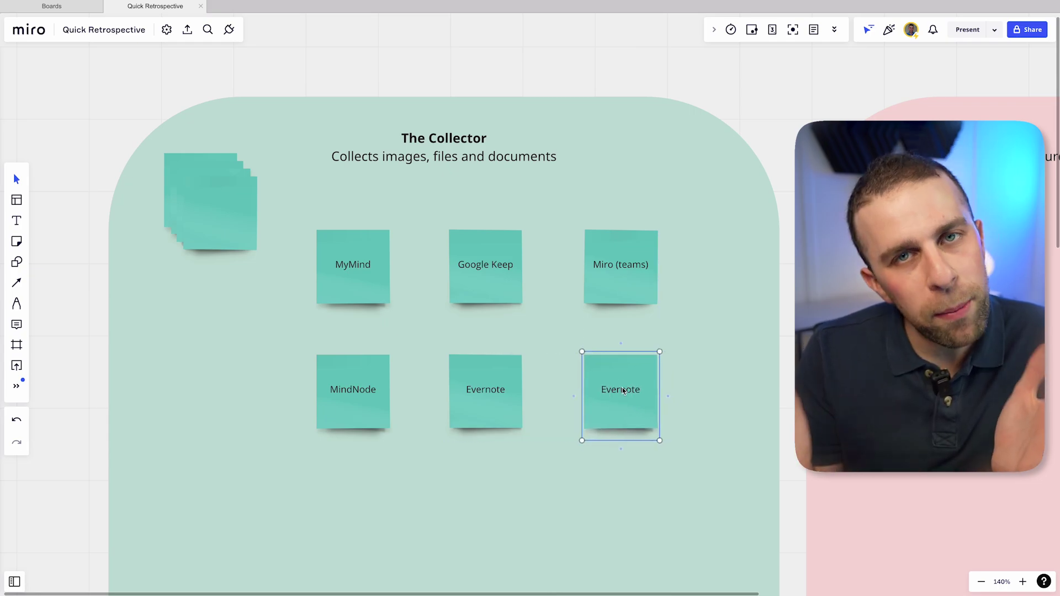
double_click(623, 391)
text(odNotes)
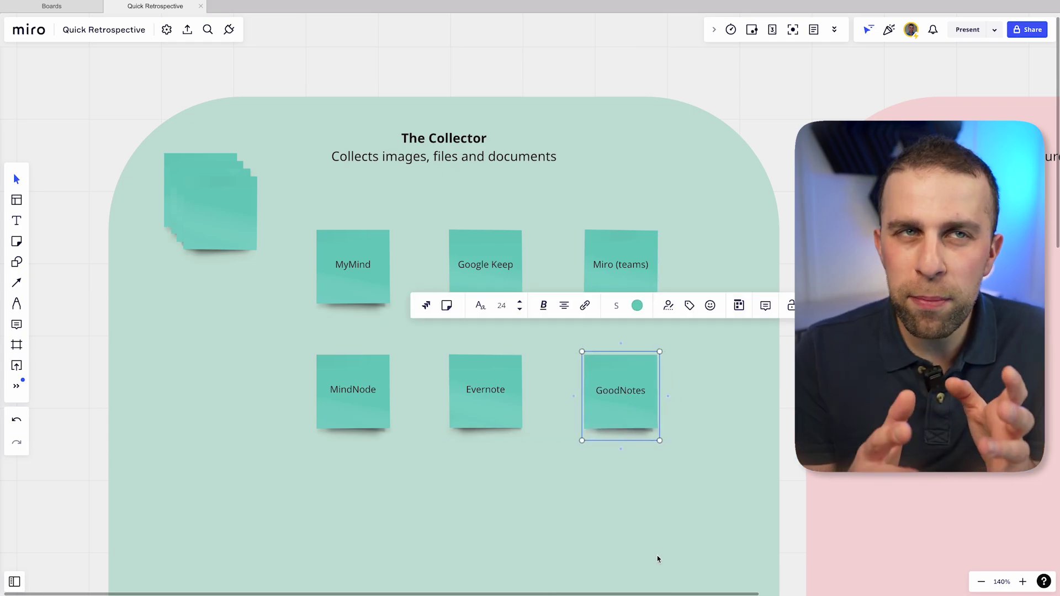
click(497, 166)
click(619, 398)
mouse_move(620, 398)
mouse_down()
mouse_move(328, 528)
mouse_move(352, 518)
mouse_up()
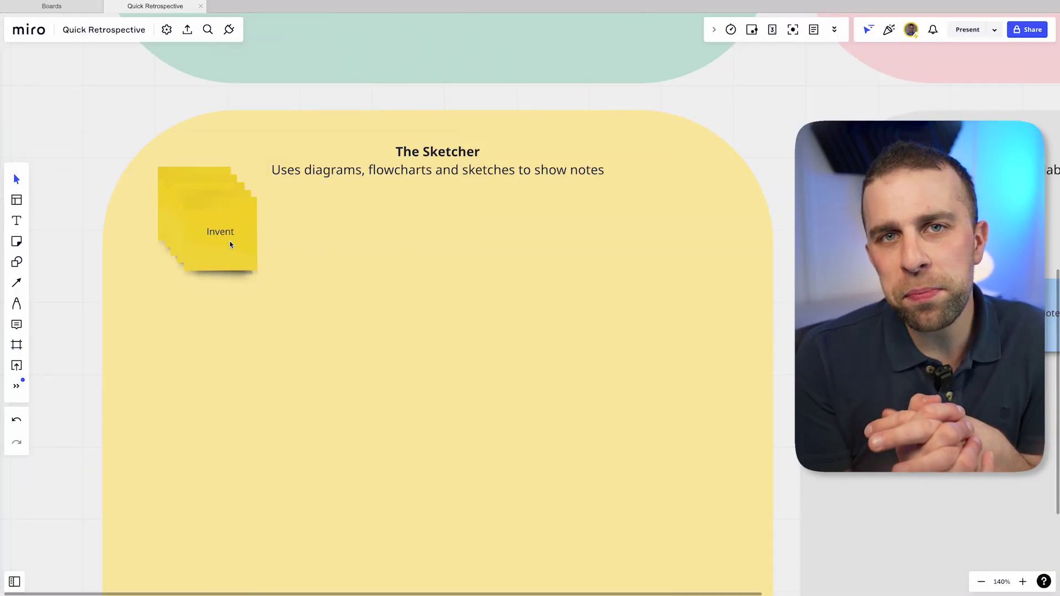
- Add yellow Notability and GoodNotes sticky notes side by side in the Sketcher
drag(229, 243, 296, 354)
double_click(294, 354)
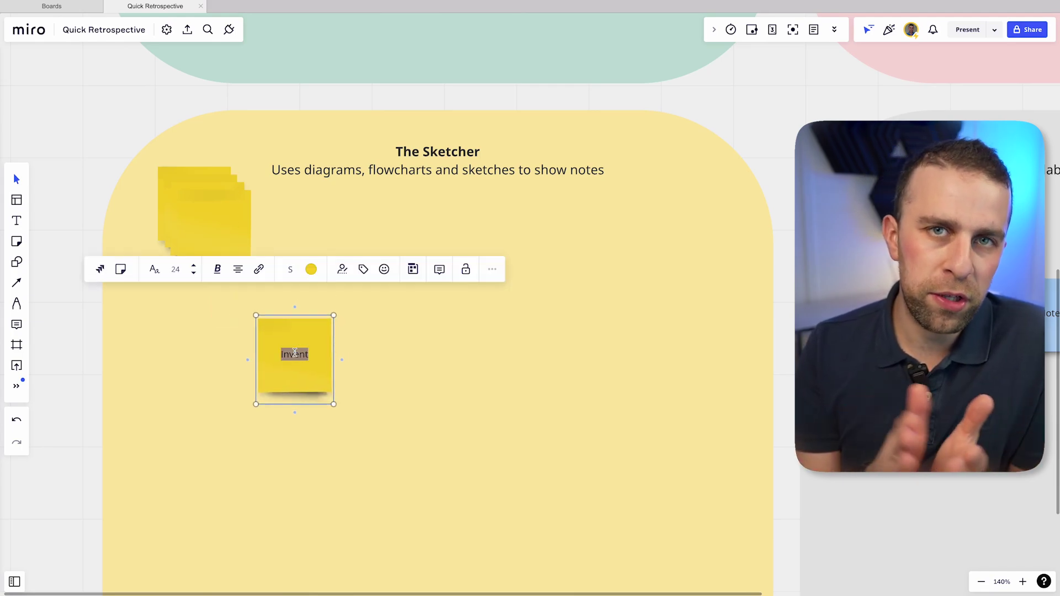
text(Notability)
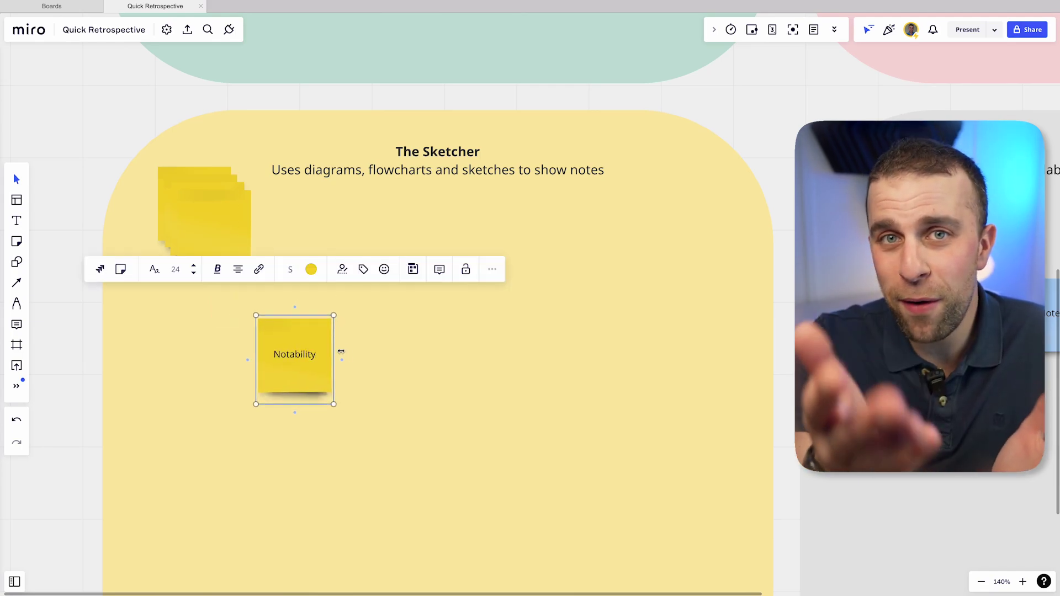
drag(295, 356, 425, 363)
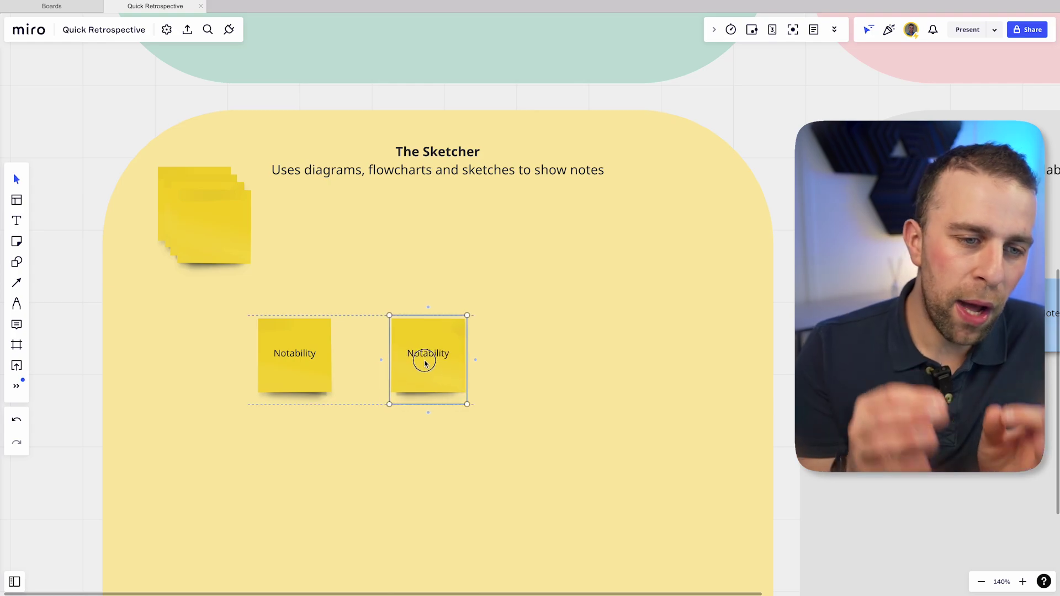
text(GoodeN)
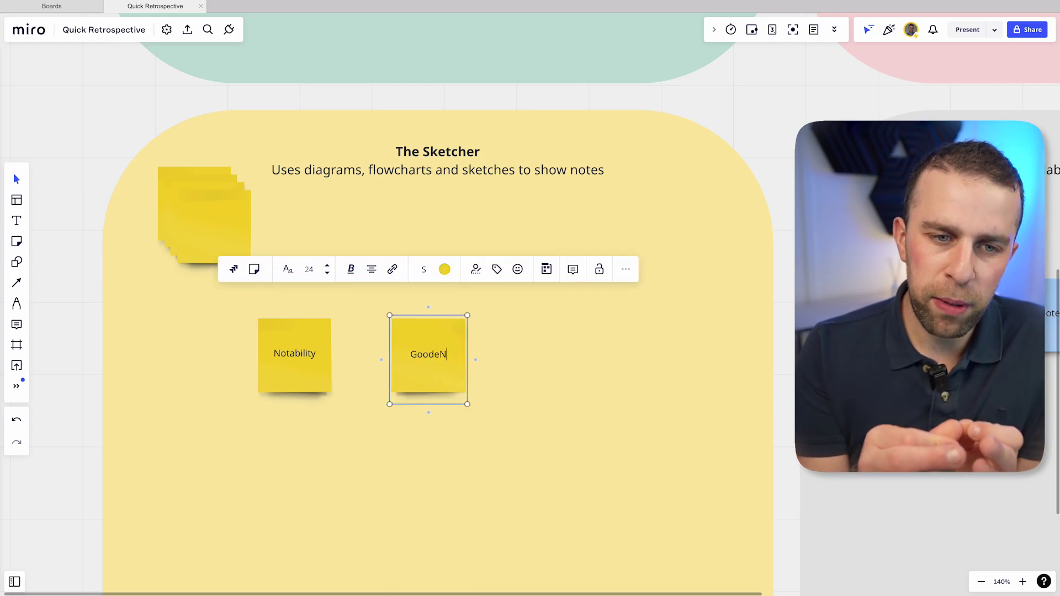
key(BackSpace)
key(BackSpace)
text(Notes)
click(504, 426)
click(433, 377)
- Add a Muse note to the right and an Evernote note below Notability
drag(428, 364, 566, 361)
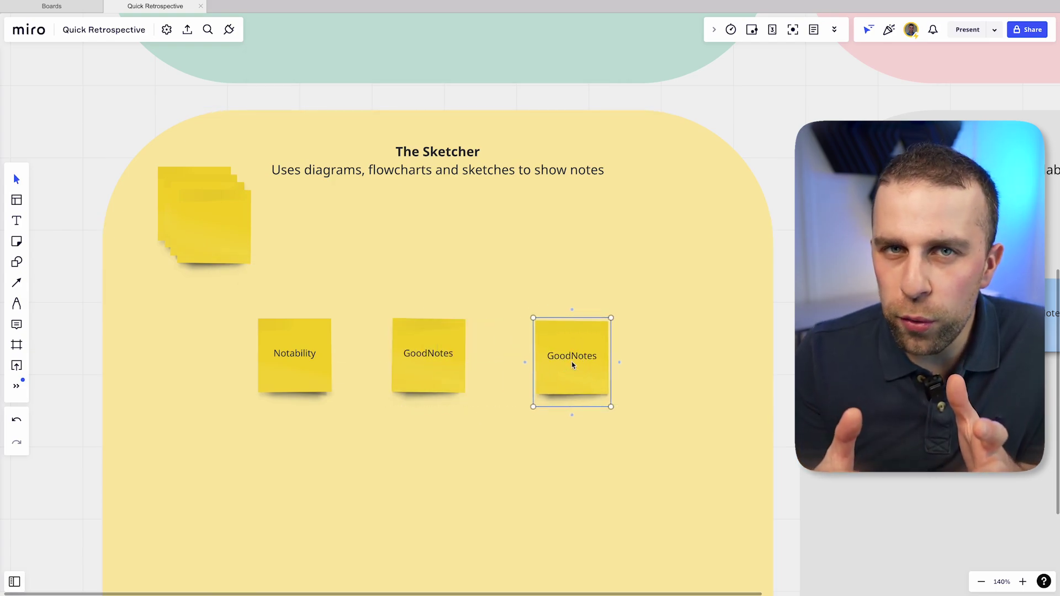
double_click(570, 357)
text(Muse)
click(621, 414)
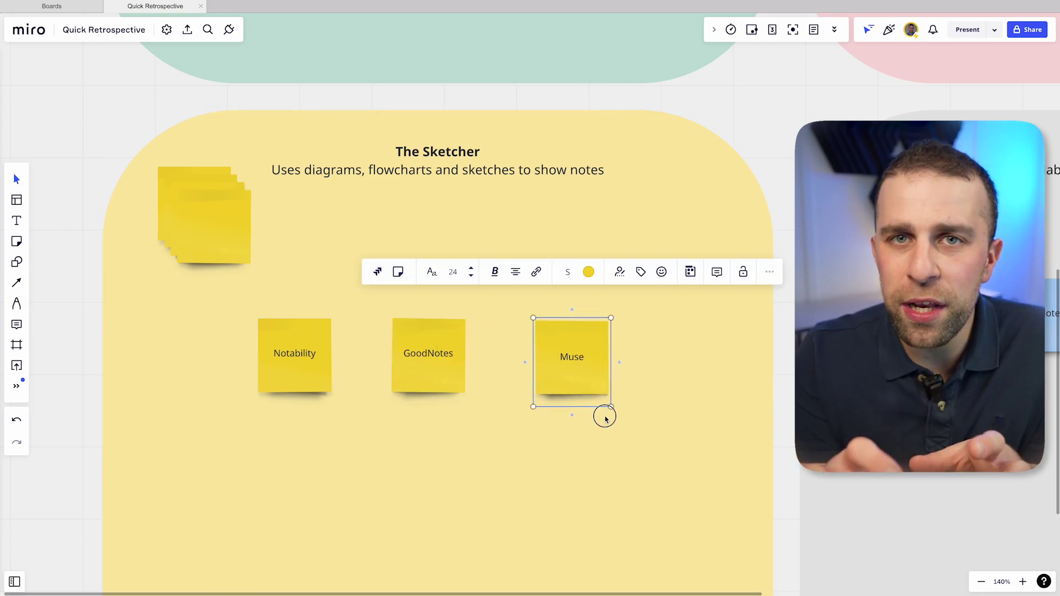
click(574, 362)
mouse_move(574, 363)
mouse_down()
mouse_move(287, 482)
mouse_move(295, 489)
mouse_up()
double_click(295, 488)
text(Evern)
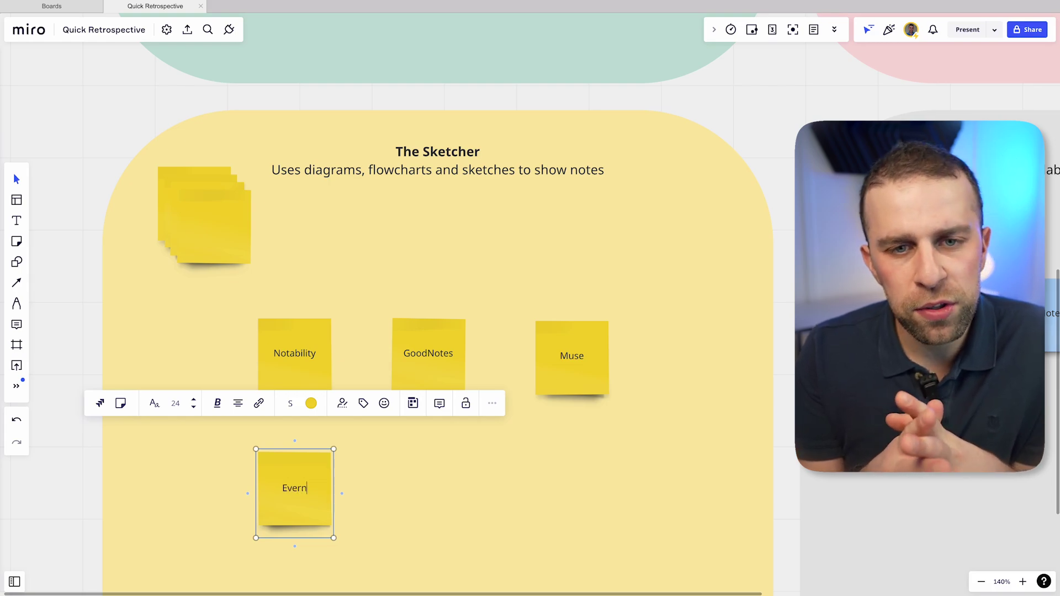
text(ote)
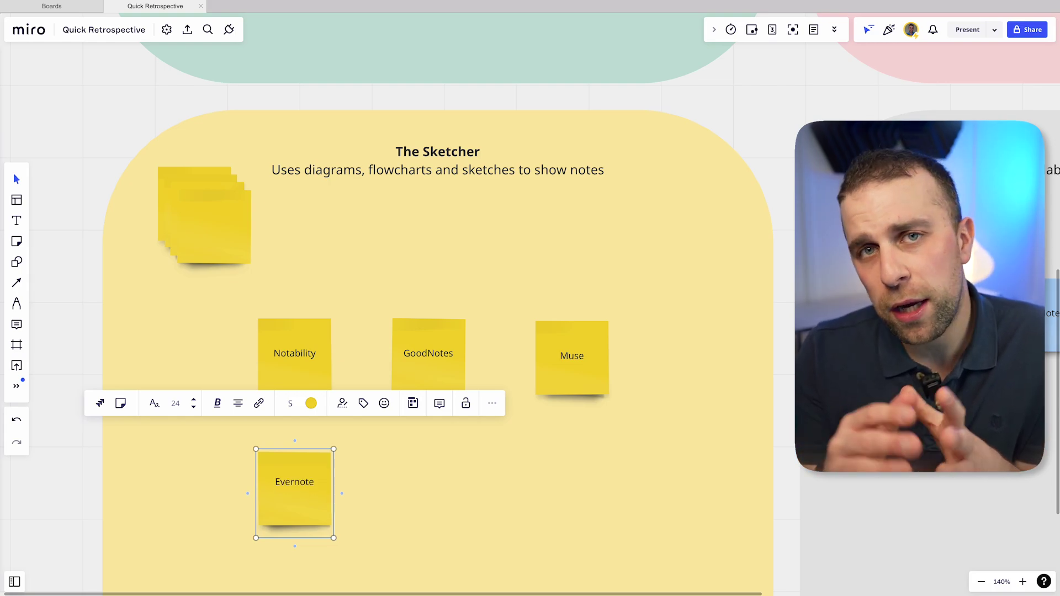
click(540, 424)
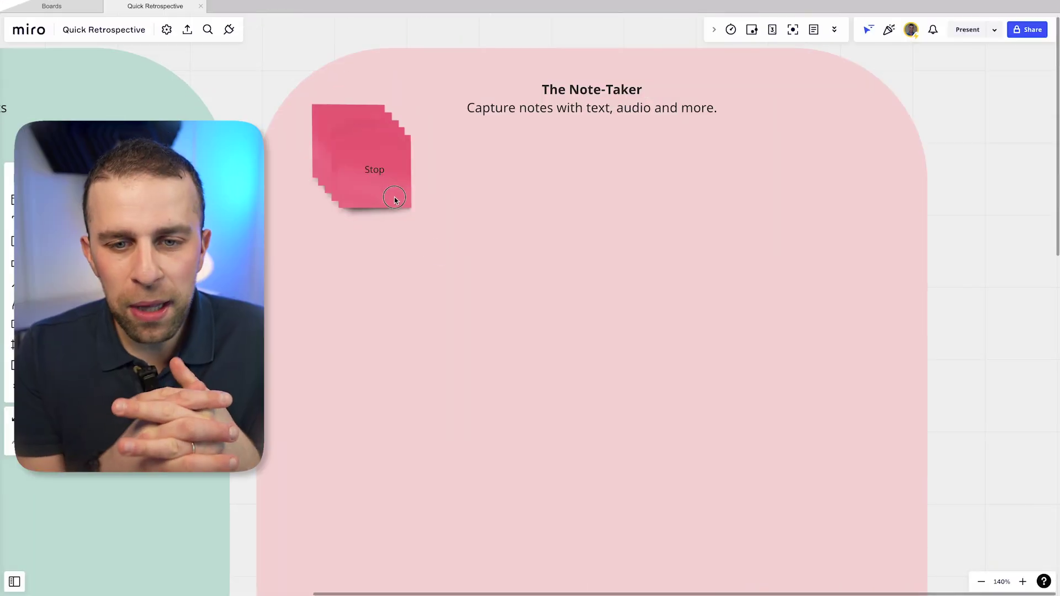
- Place a pink Notion sticky note in the Note-Taker and delete a stray extra sticky
drag(396, 202, 470, 293)
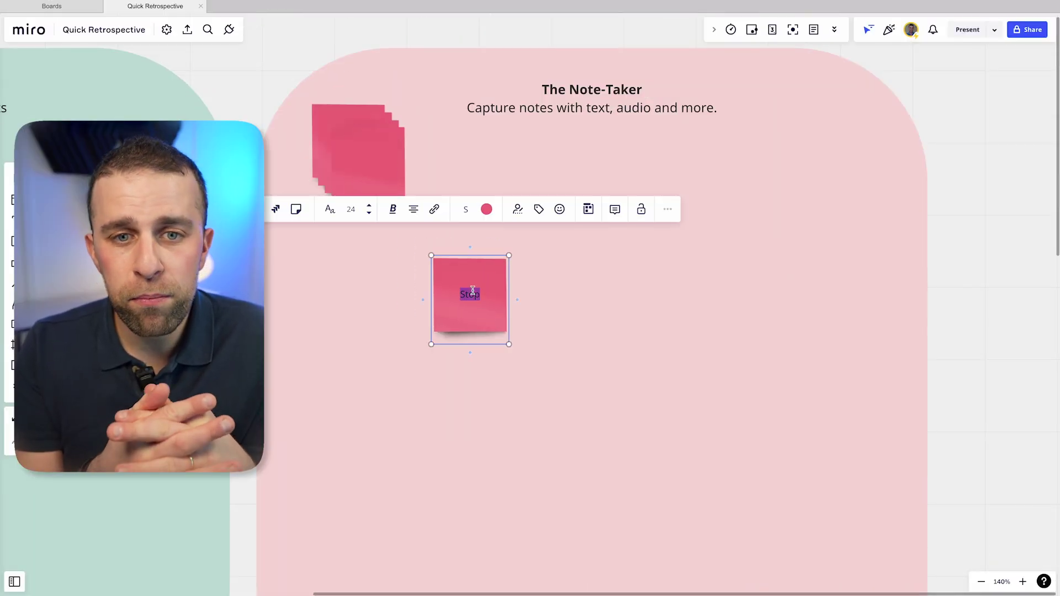
text(Notin)
click(551, 303)
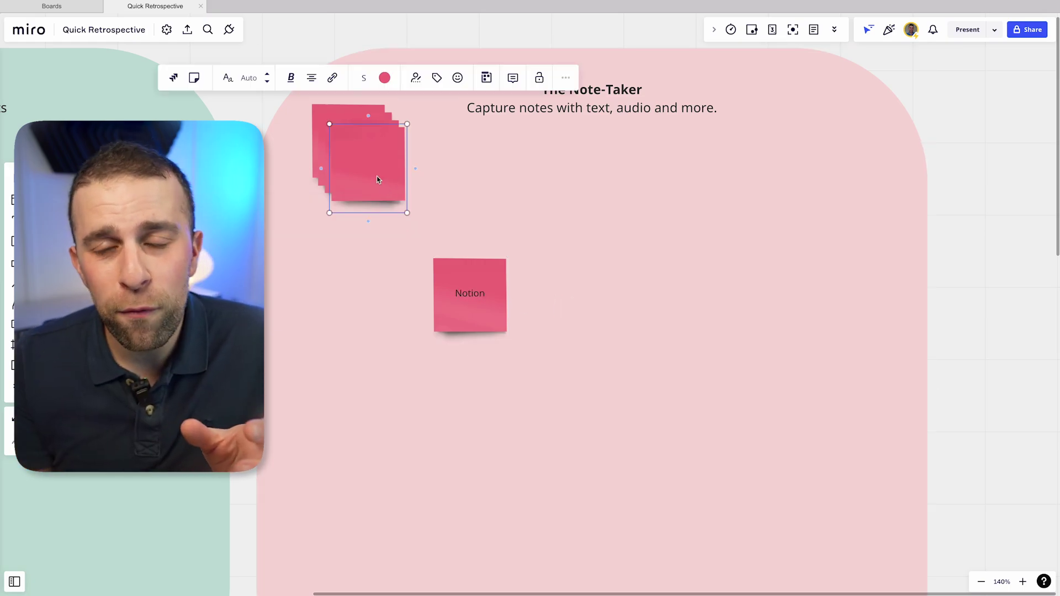
mouse_move(376, 178)
mouse_down()
mouse_move(568, 252)
mouse_move(592, 284)
mouse_up()
key(Delete)
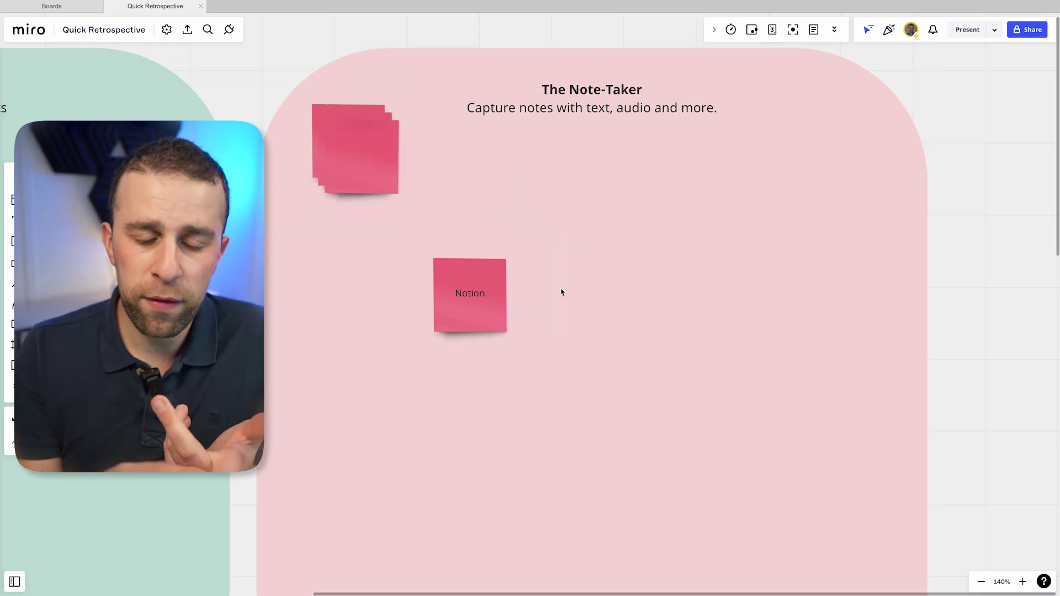
- Duplicate the Notion note to its right and rename the copy Craft
click(486, 282)
alt+drag(485, 282, 624, 300)
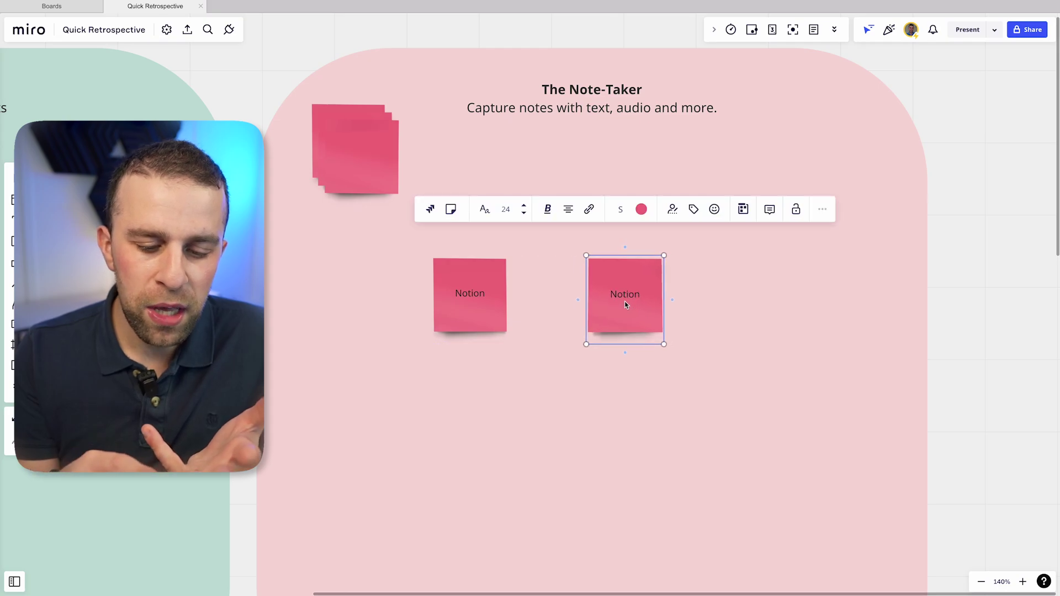
key(ctrl+a)
key(Escape)
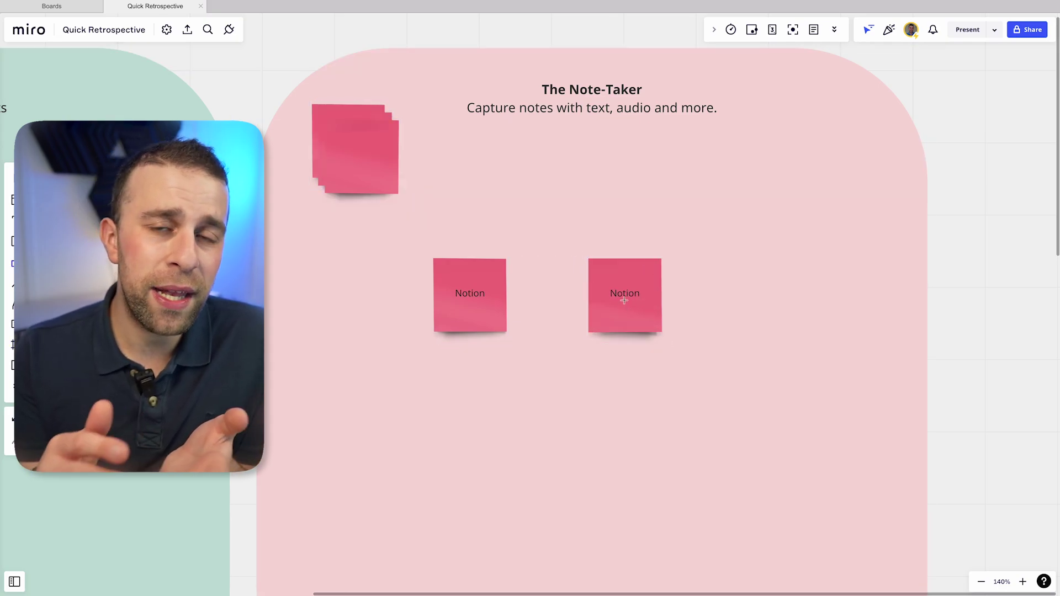
click(624, 301)
key(Escape)
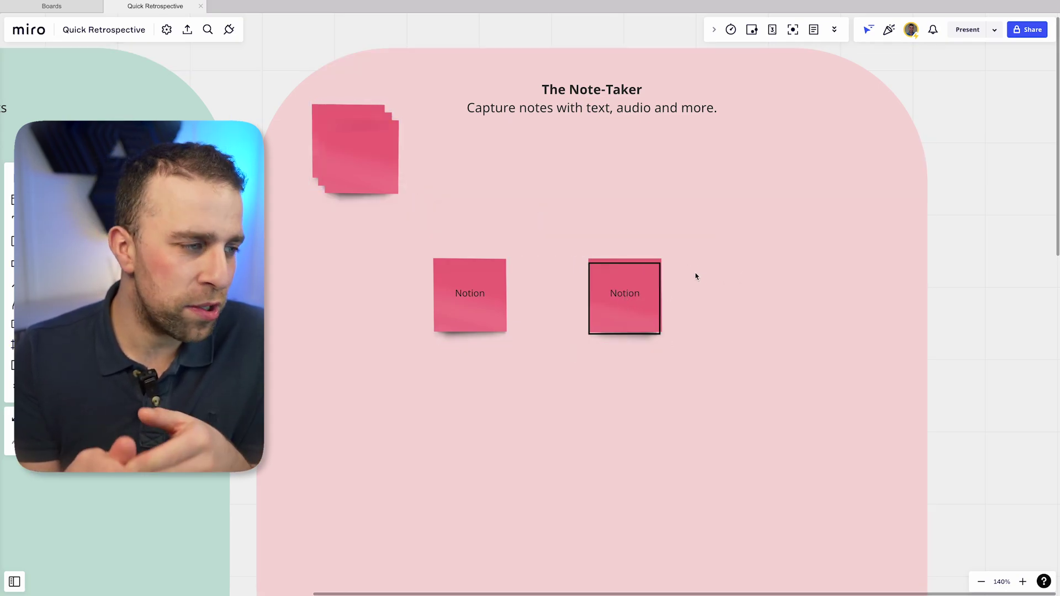
double_click(625, 296)
text(Craft)
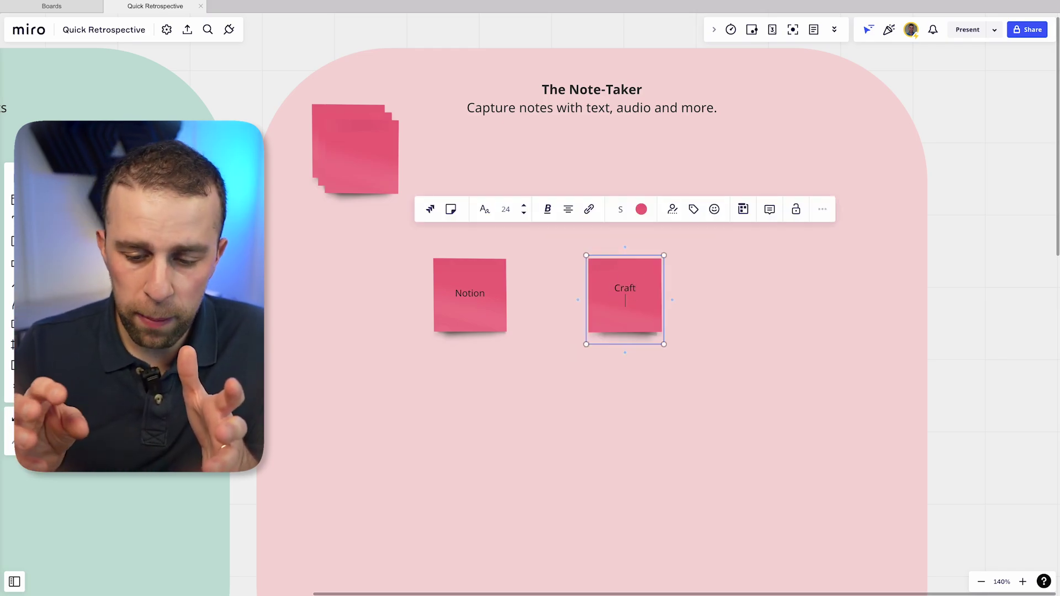
click(652, 362)
- Duplicate the Craft note further right and rename it Mem
double_click(616, 289)
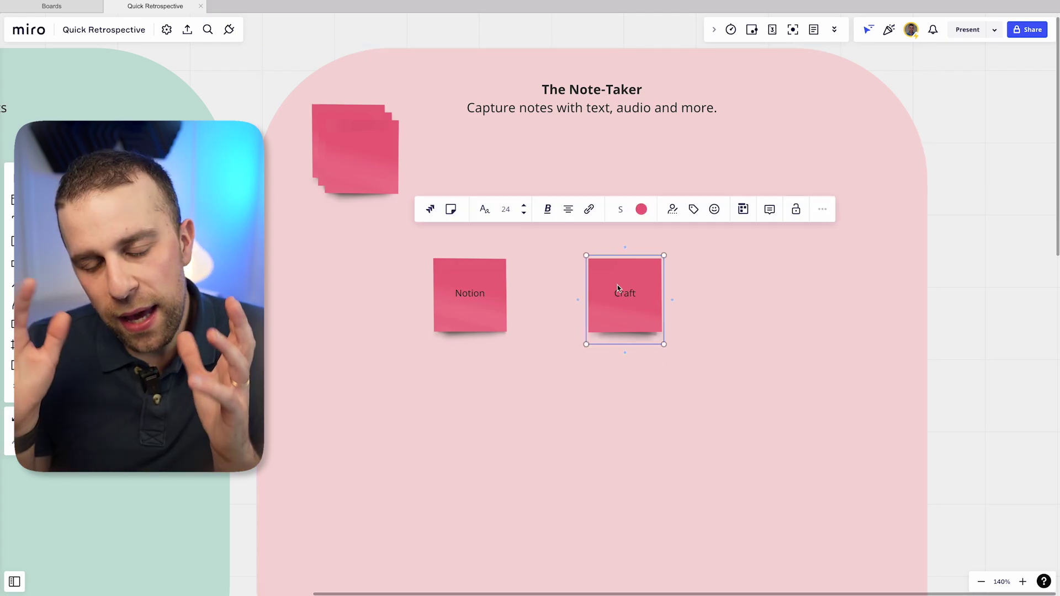
alt+drag(624, 294, 797, 298)
double_click(797, 294)
text(Mem)
click(730, 400)
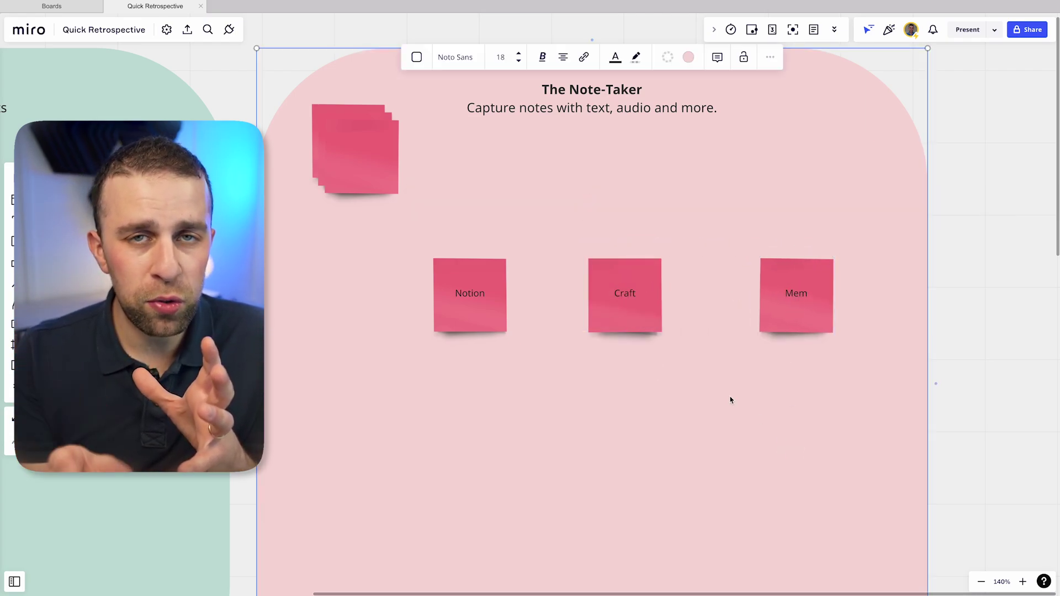
scroll(730, 400, down, 5)
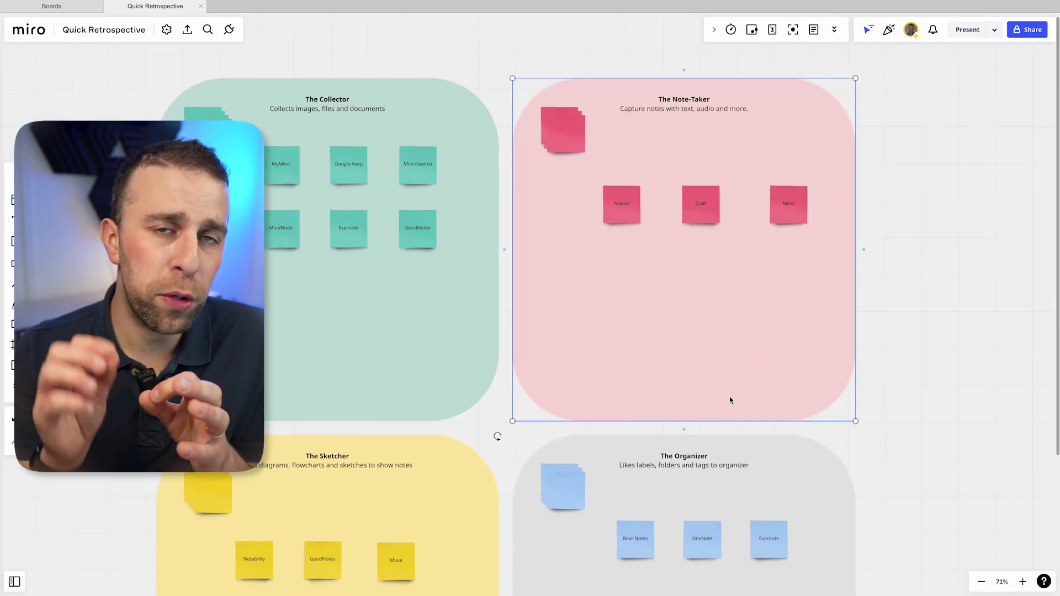
scroll(729, 400, down, 5)
scroll(730, 400, down, 4)
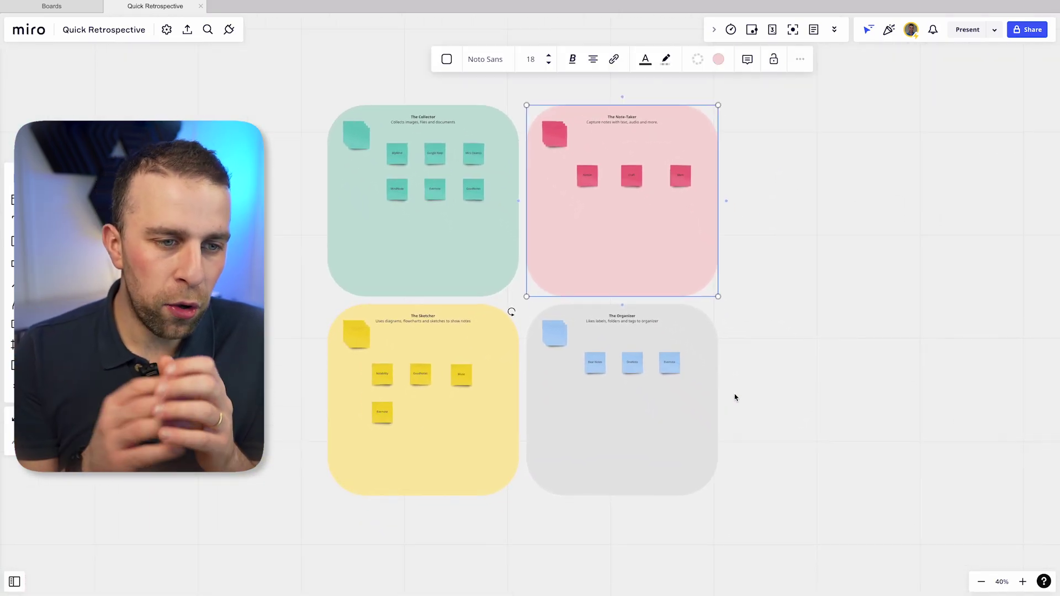
- Click empty canvas to deselect the Note-Taker quadrant shape
click(763, 386)
scroll(763, 383, up, 2)
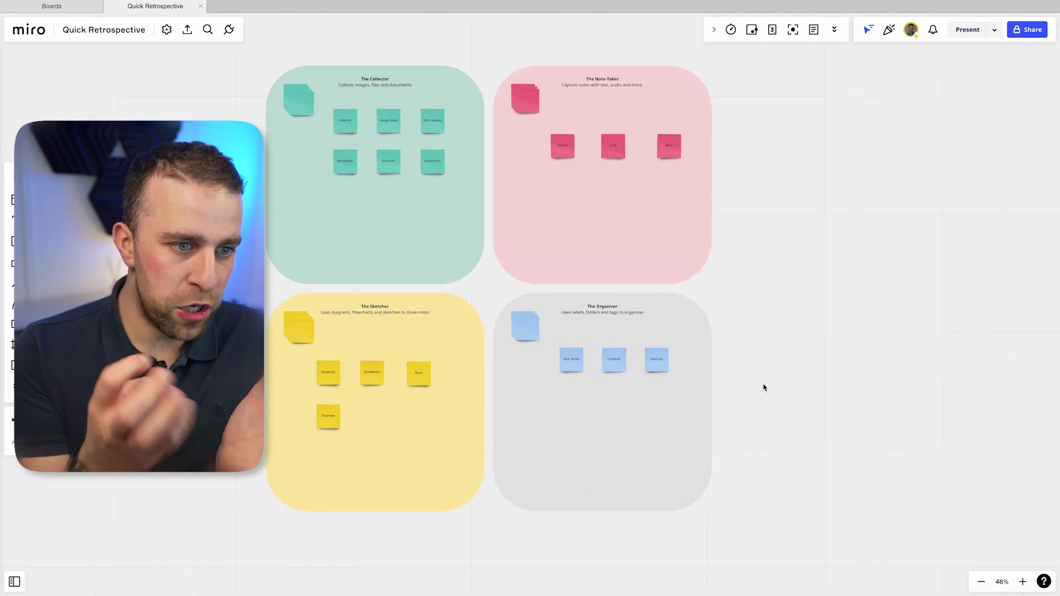
scroll(709, 348, up, 2)
scroll(710, 348, down, 1)
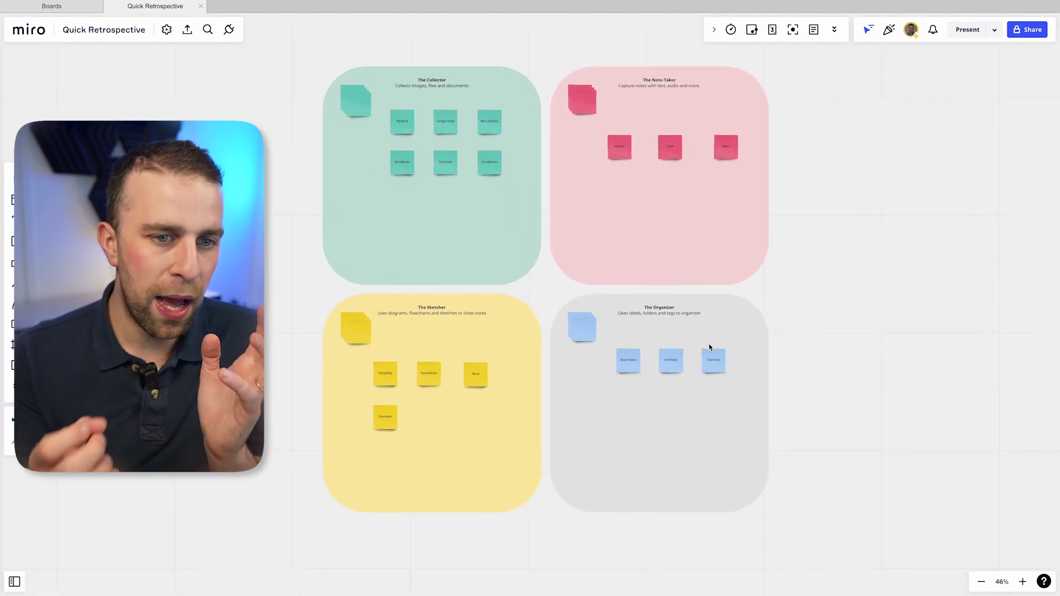